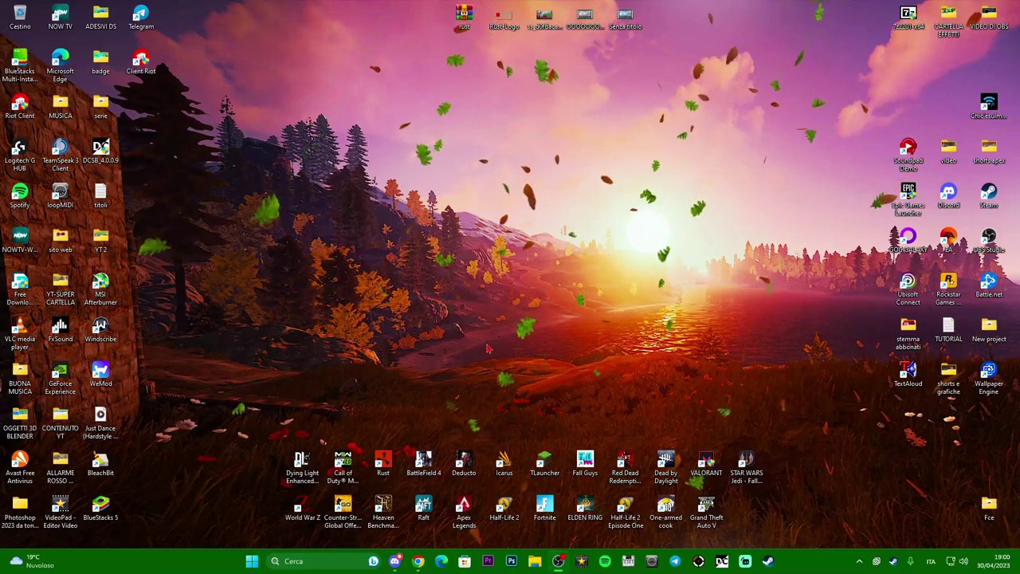
Open the Windows services console (Servizi) and select the vgc service in the list.
click(302, 562)
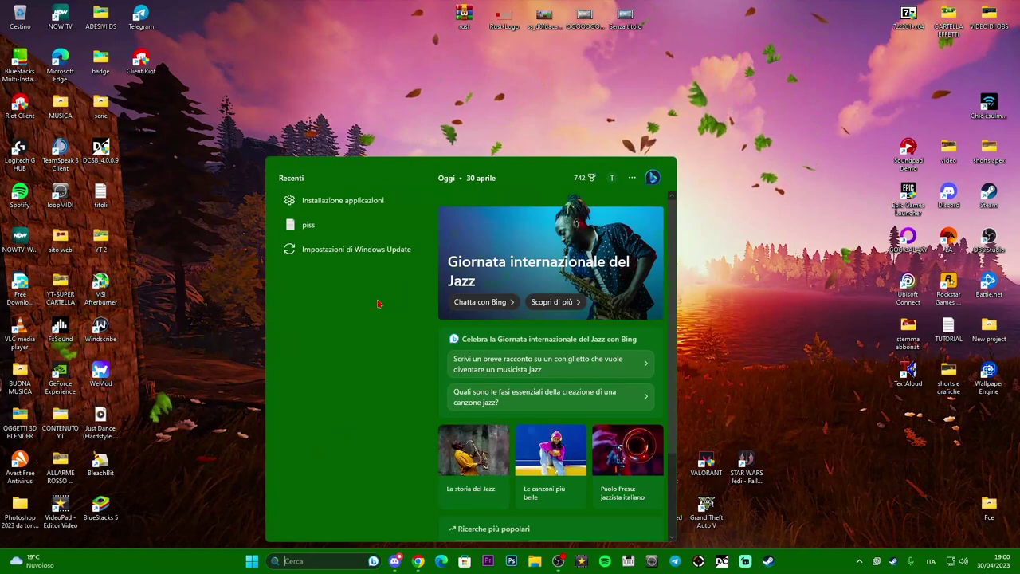
text(servizi)
click(307, 231)
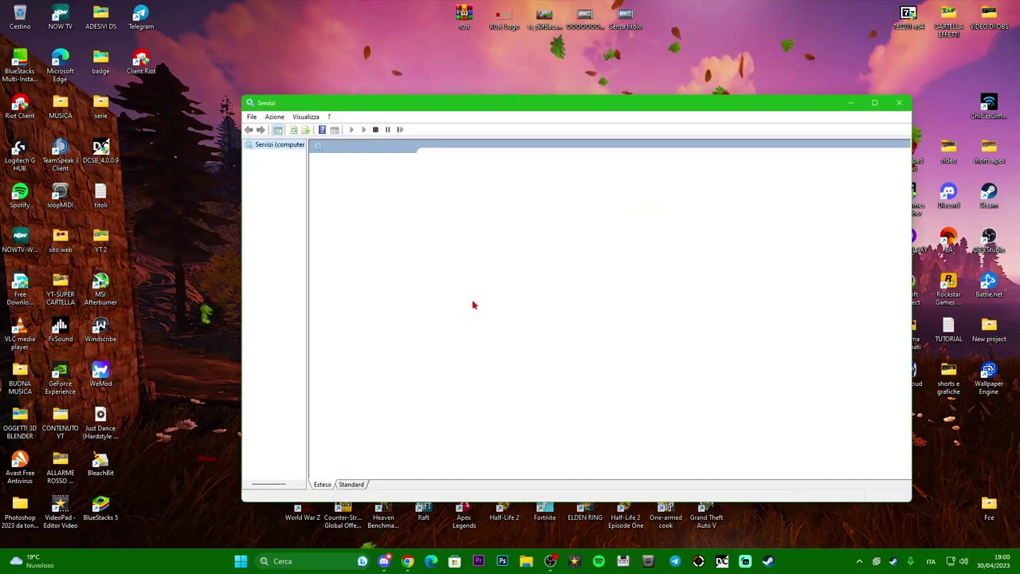
drag(498, 110, 448, 70)
scroll(627, 269, down, 20)
scroll(627, 269, down, 20)
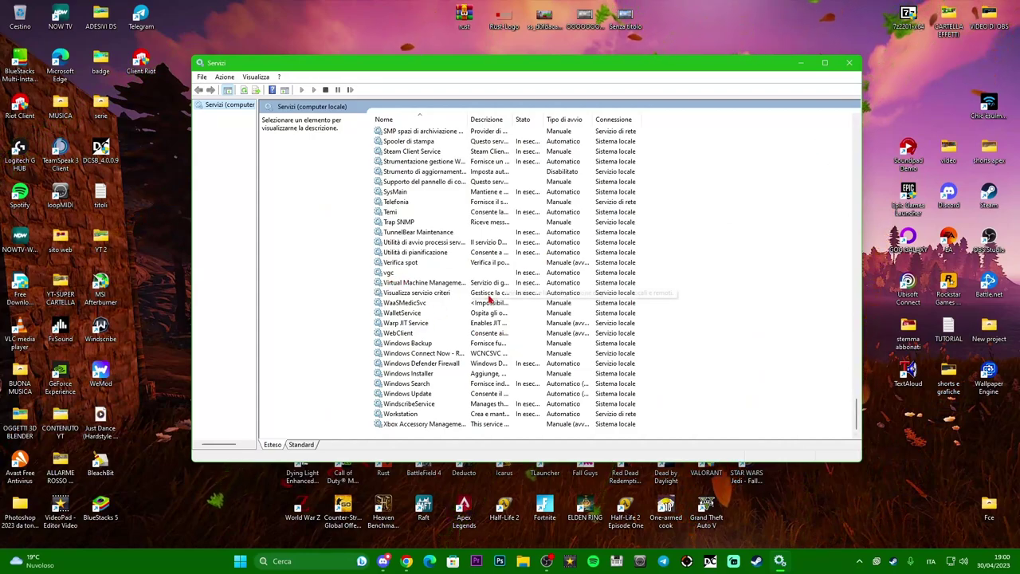
click(457, 275)
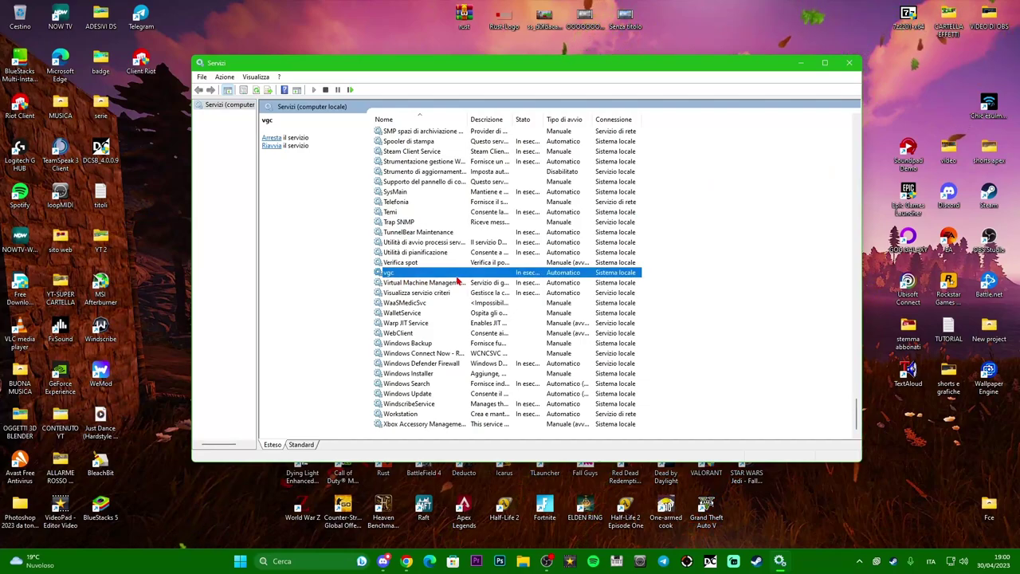
Search Windows for "inf" and open System Information.
key(super+s)
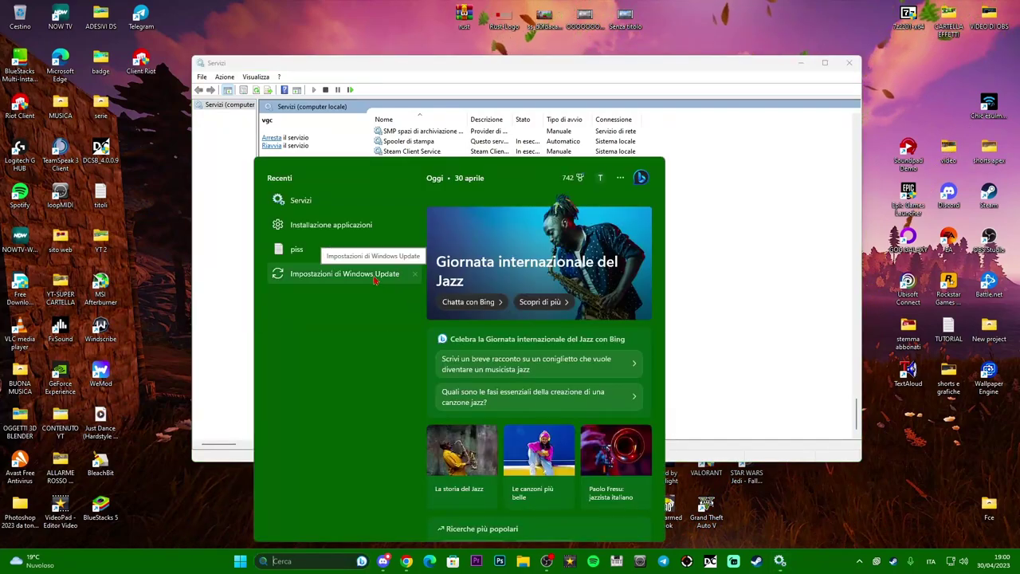
text(inf)
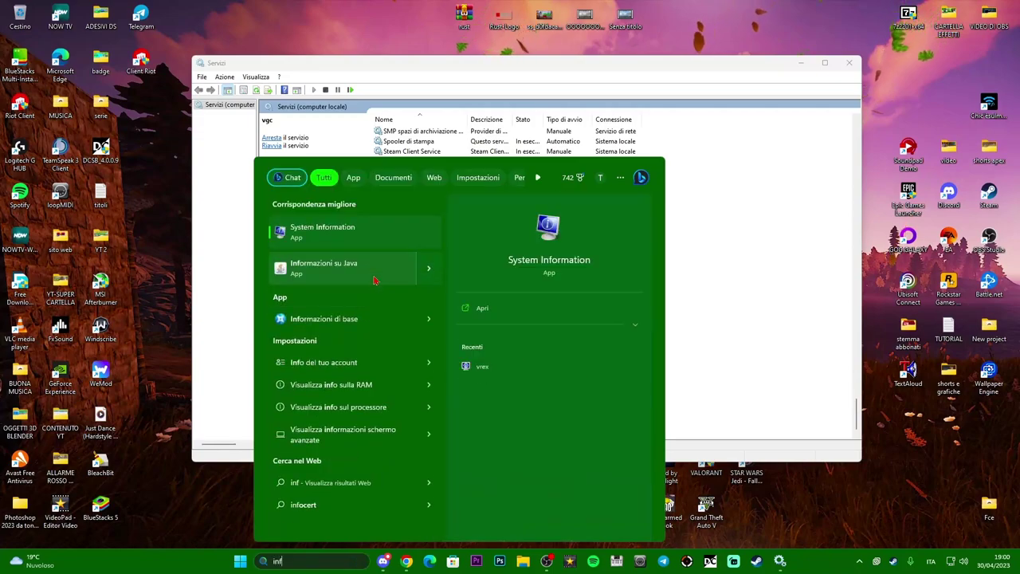
click(335, 231)
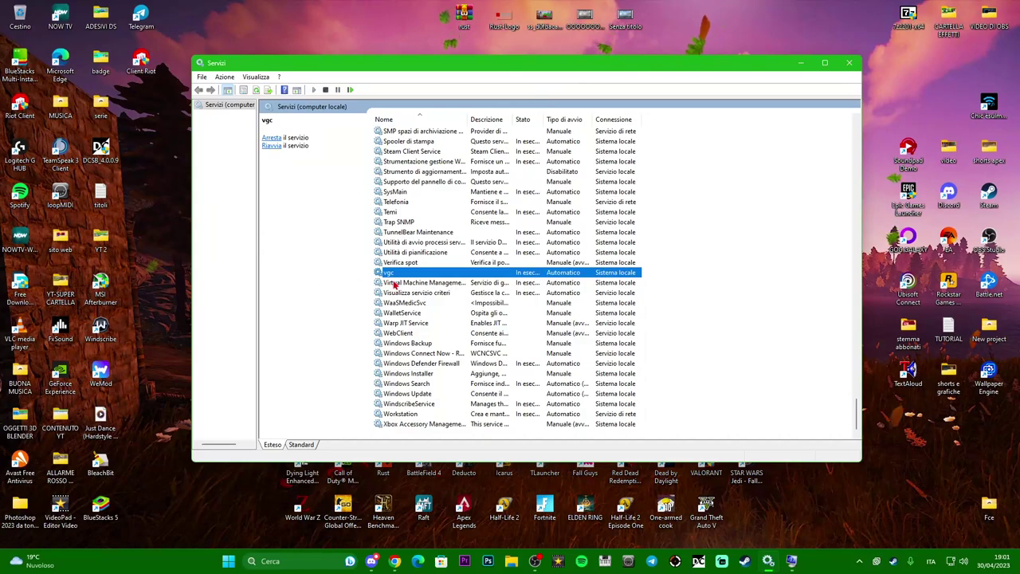
Open the vgc service's properties and set its startup type to Automatico.
double_click(410, 275)
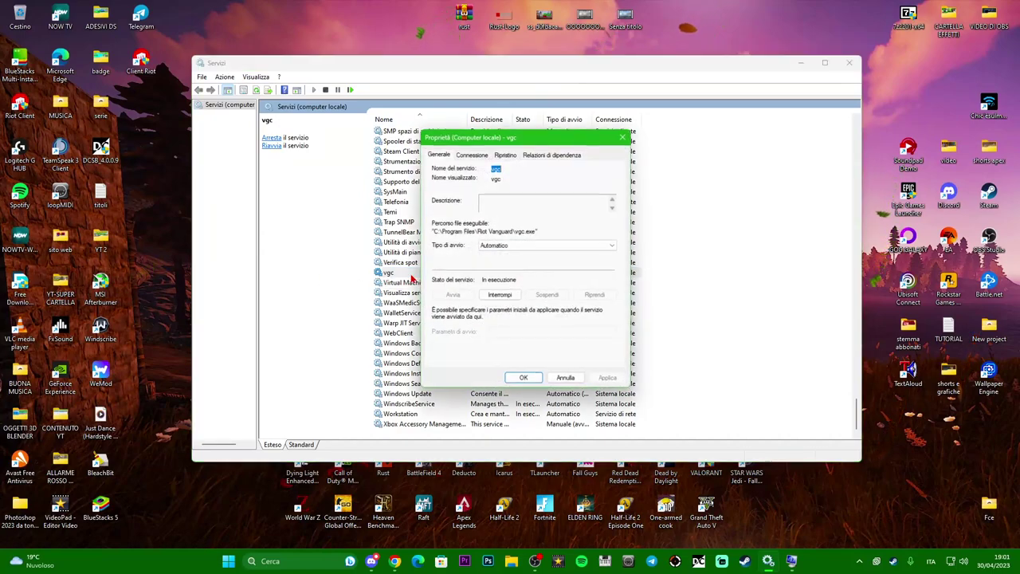
click(524, 249)
click(494, 270)
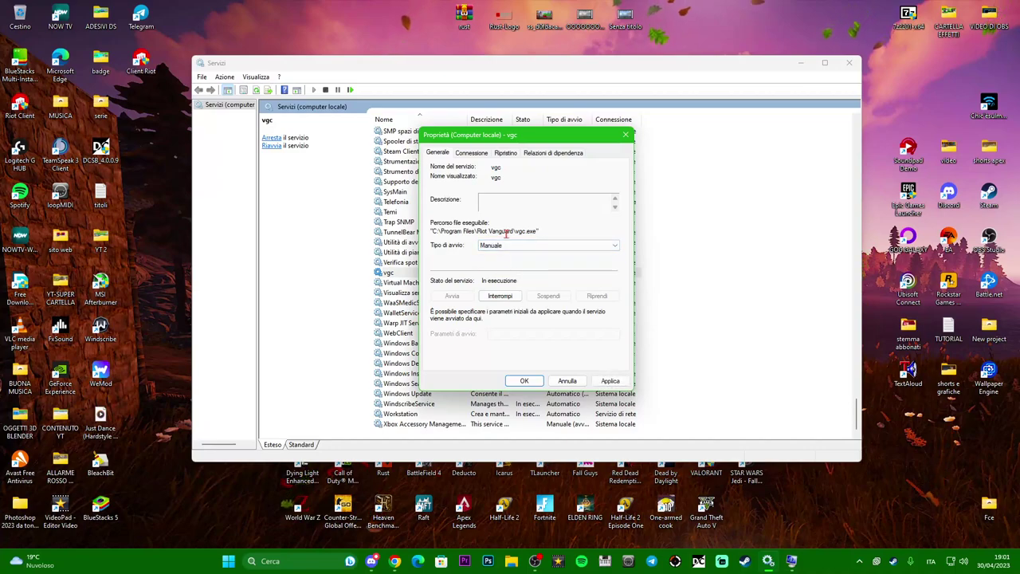
click(502, 246)
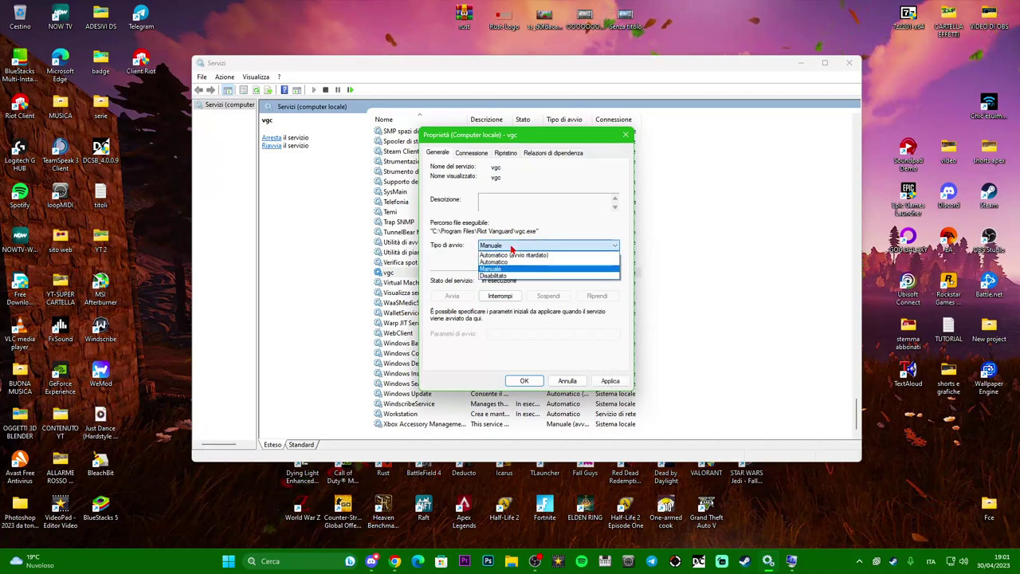
click(502, 261)
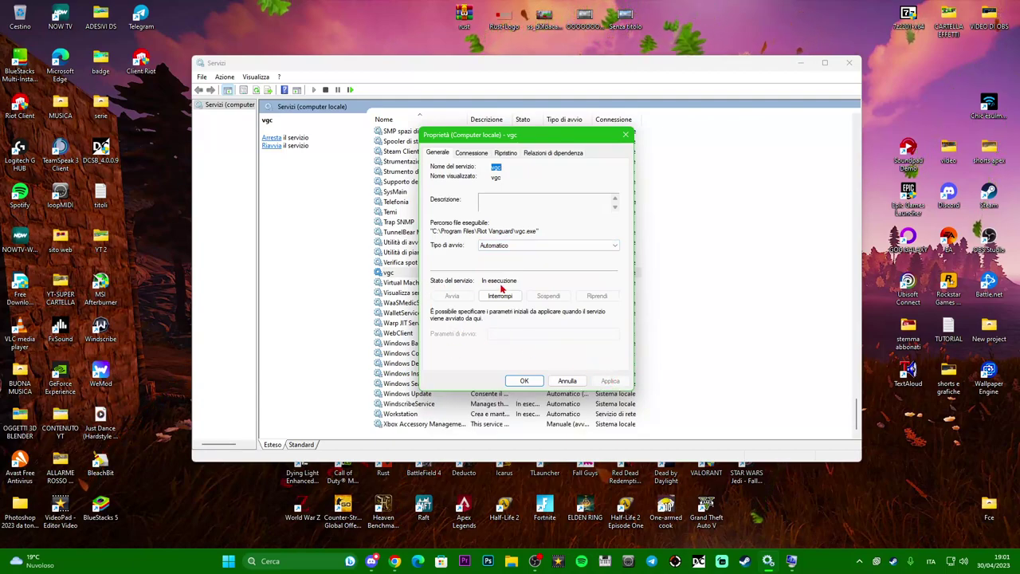
Stop the vgc service and start it again, closing its properties and the services console.
click(499, 298)
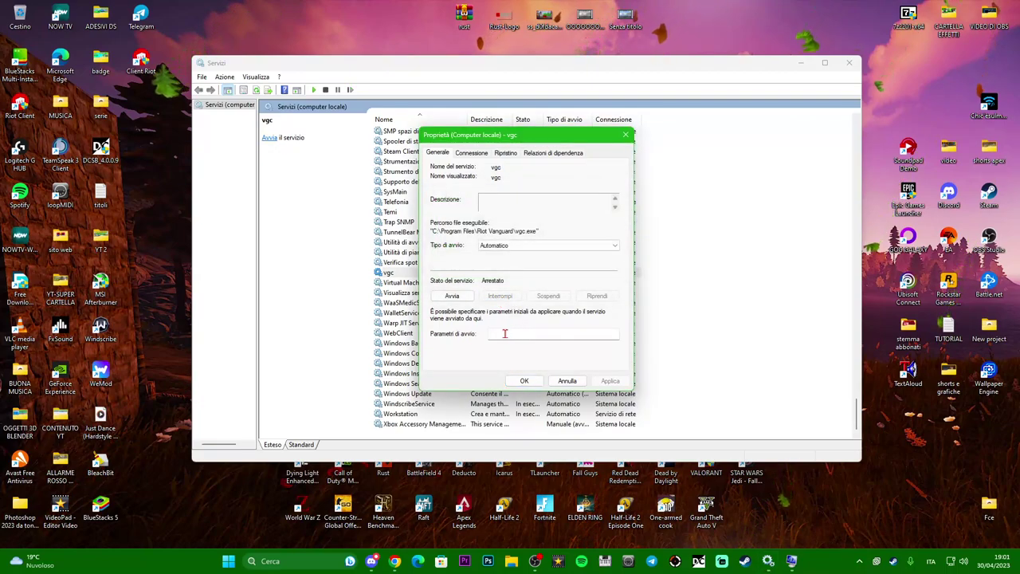
click(451, 295)
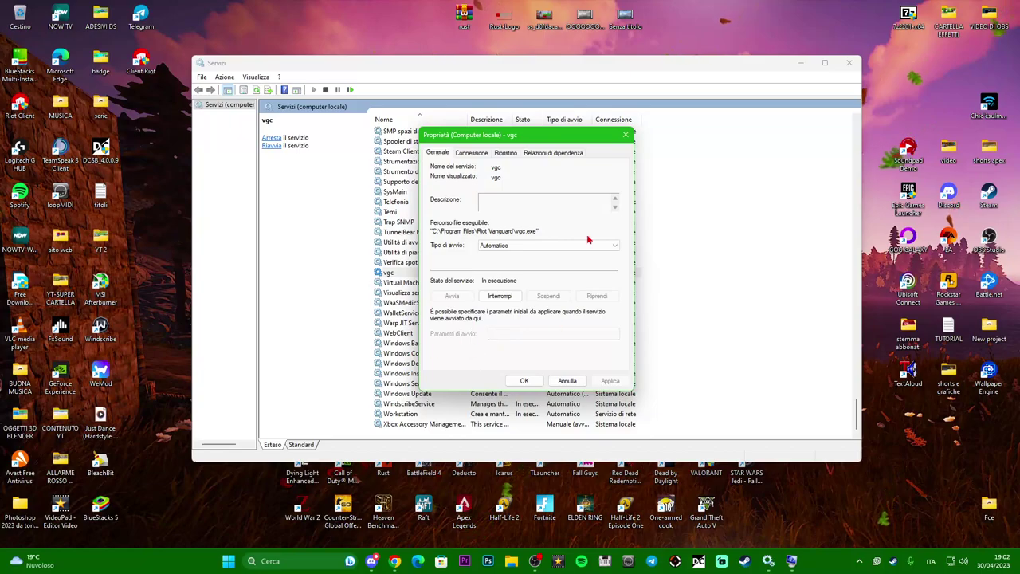
key(Escape)
key(alt+F4)
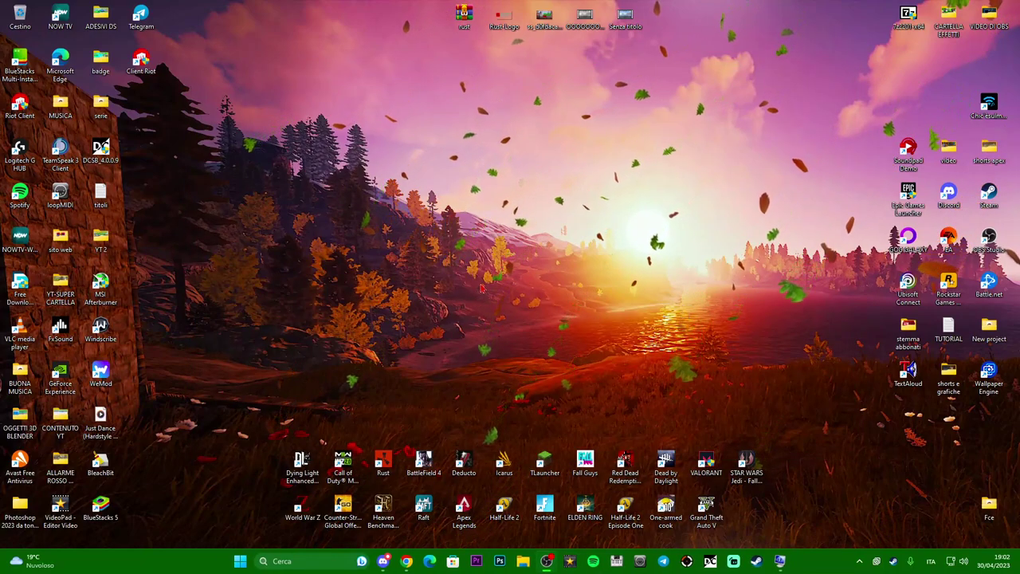
click(523, 561)
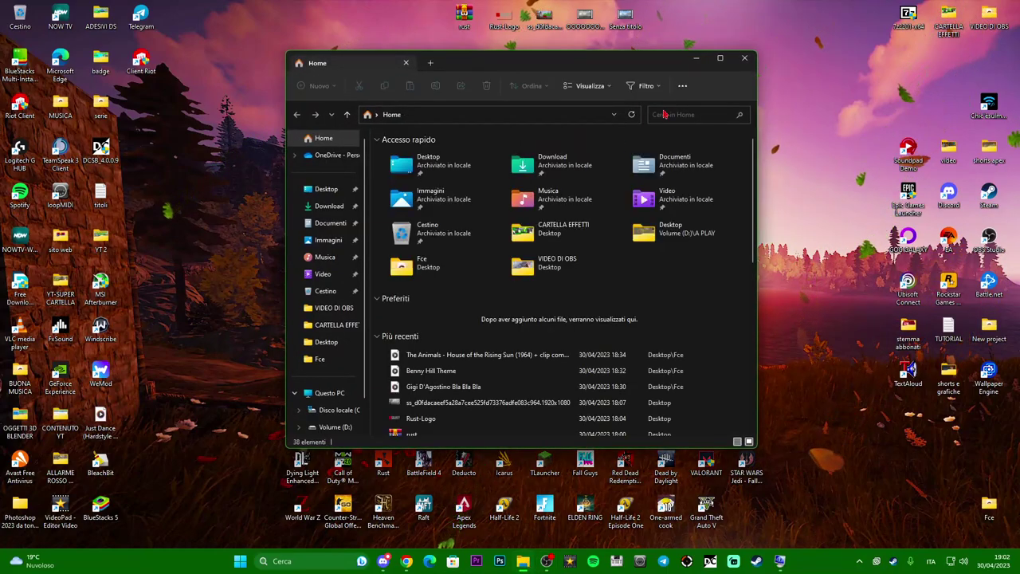
key(alt+F4)
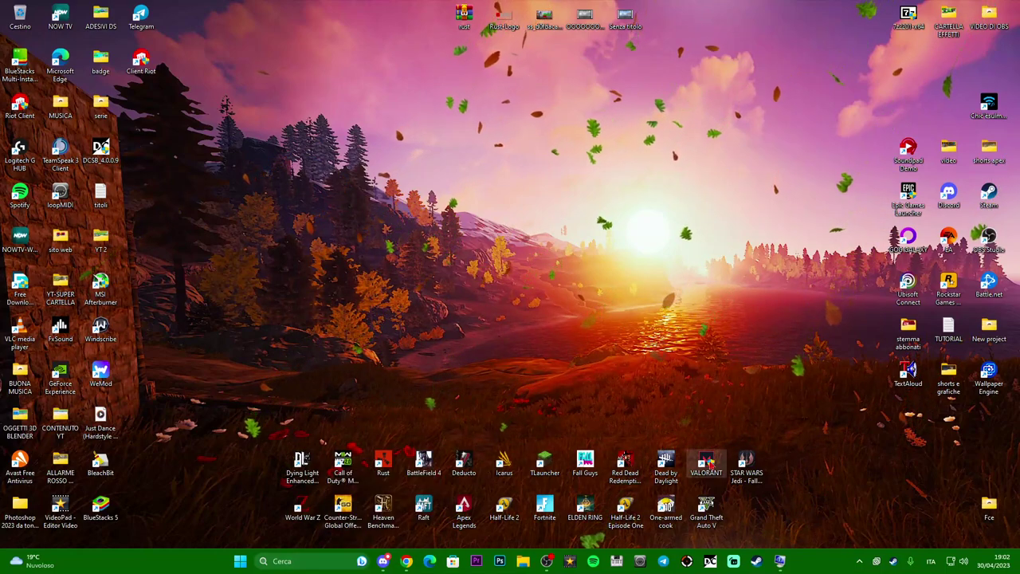
right_click(706, 464)
click(753, 321)
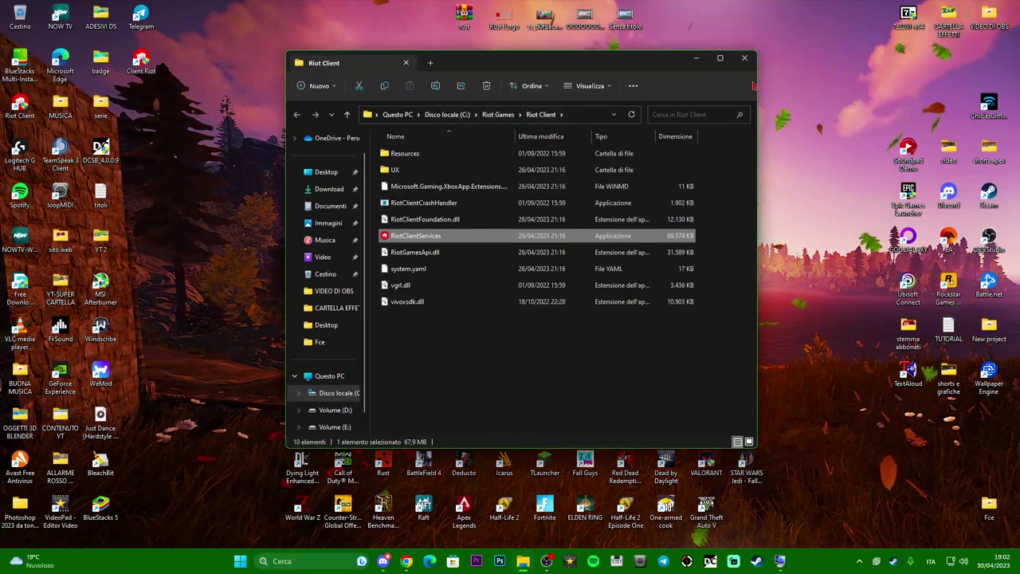
click(745, 57)
Browse to Volume (D:) in a new file window and open the valorant folder.
key(super+e)
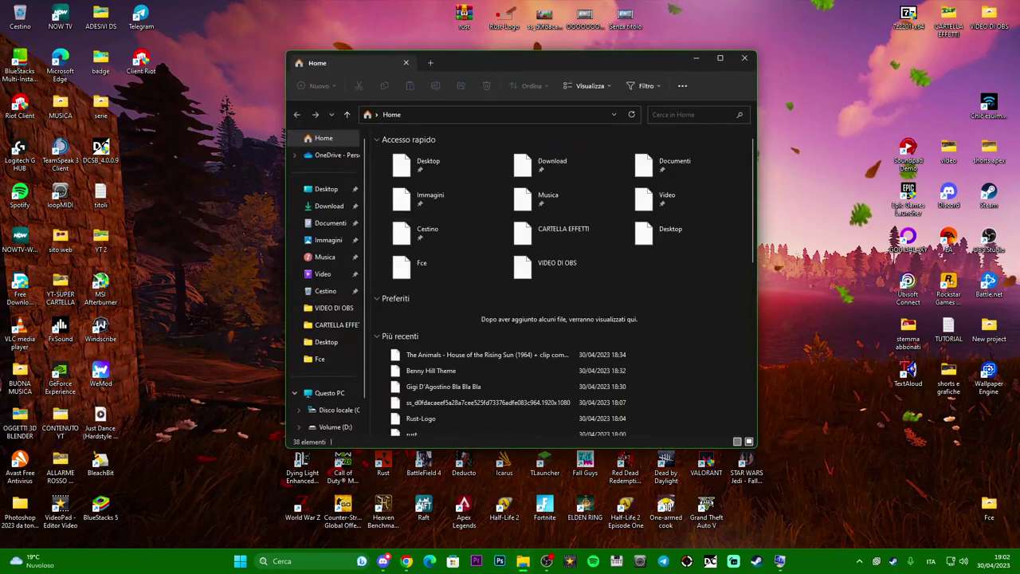
click(329, 392)
click(580, 166)
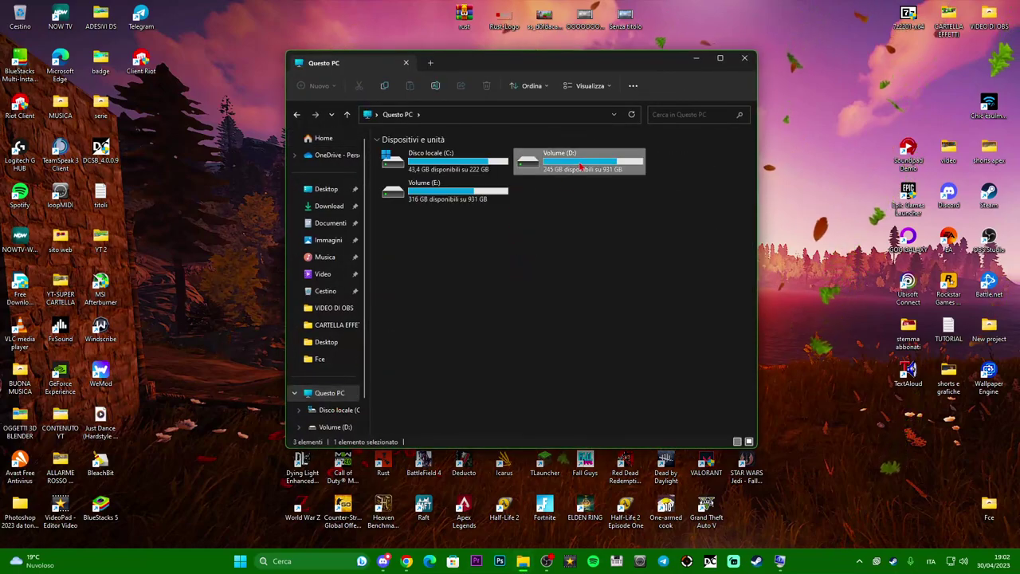
double_click(580, 166)
scroll(549, 250, down, 10)
scroll(550, 250, down, 15)
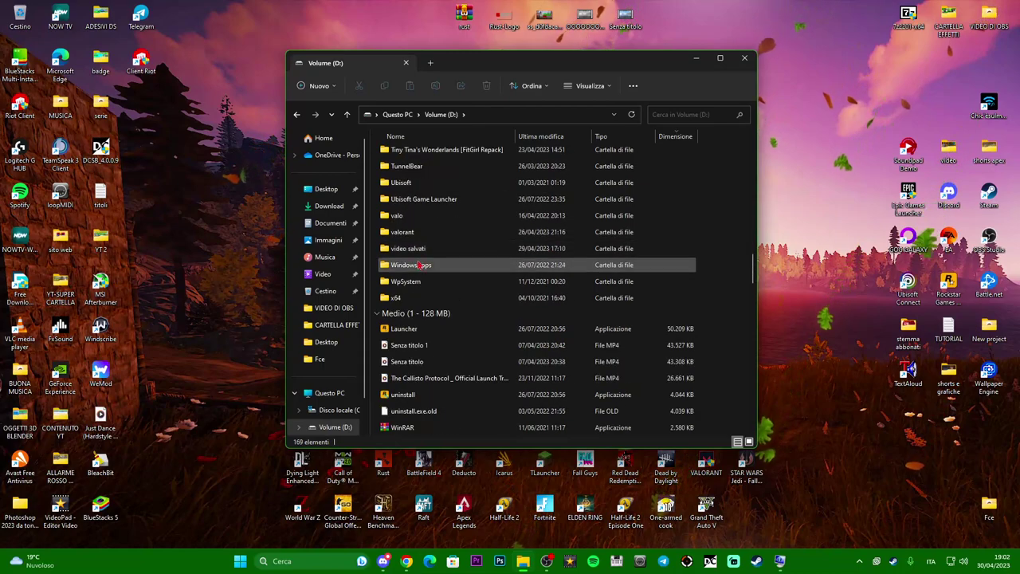
double_click(431, 232)
Go through Riot Games, VALORANT, live, ShooterGame and Binaries to the Win64 folder and find the VALORANT-Win64-Shipping application.
double_click(437, 156)
double_click(437, 155)
double_click(438, 153)
double_click(435, 170)
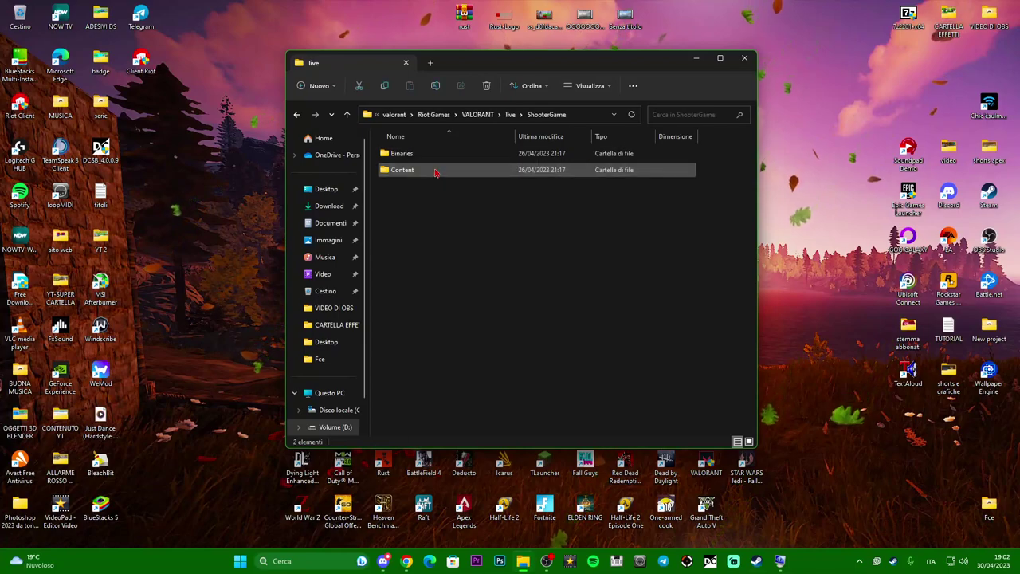
double_click(438, 154)
double_click(437, 156)
scroll(450, 183, down, 13)
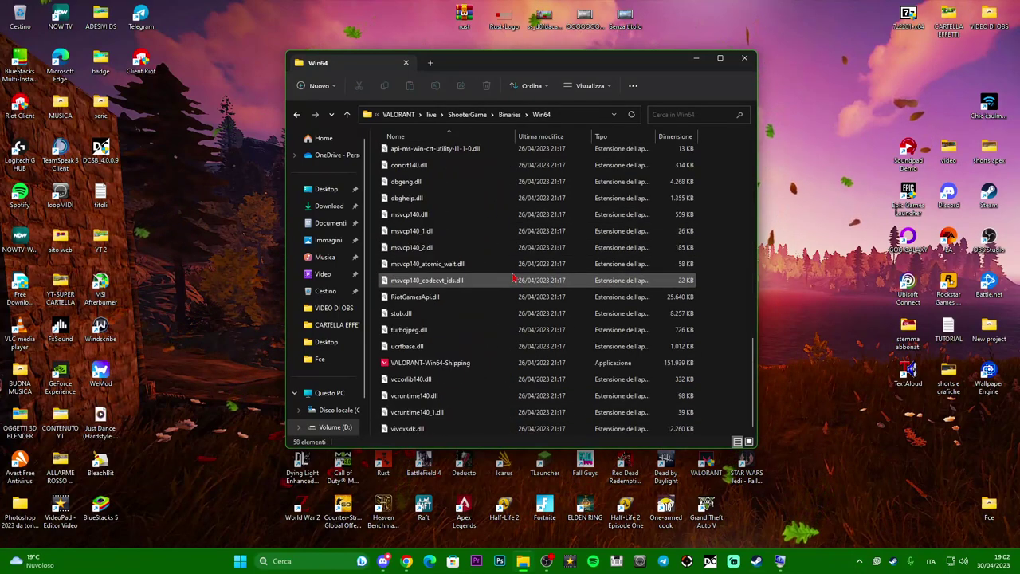
Enable running as administrator in the compatibility properties of VALORANT-Win64-Shipping, apply the change and close the folder.
click(436, 360)
right_click(435, 374)
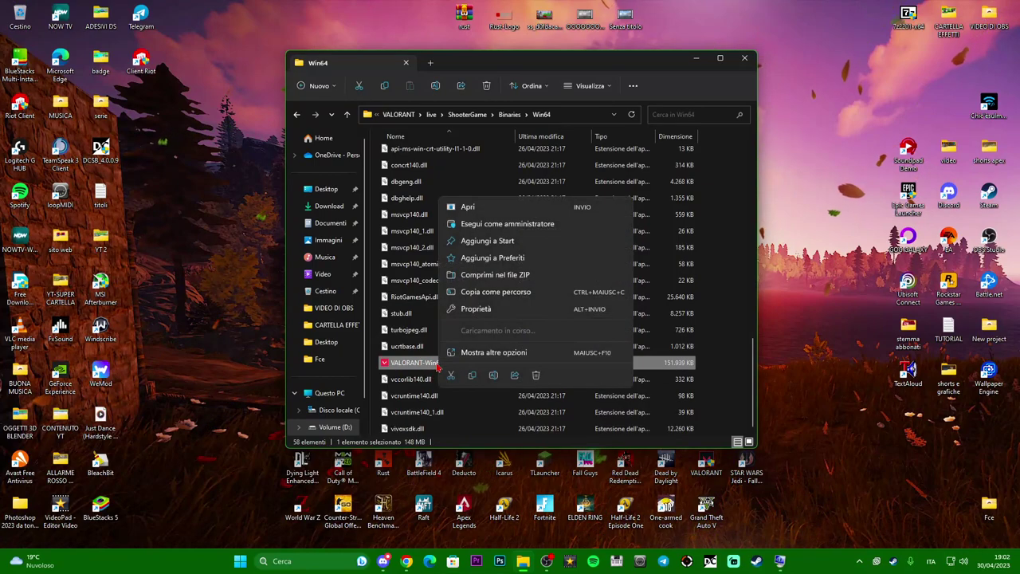
click(468, 356)
click(496, 345)
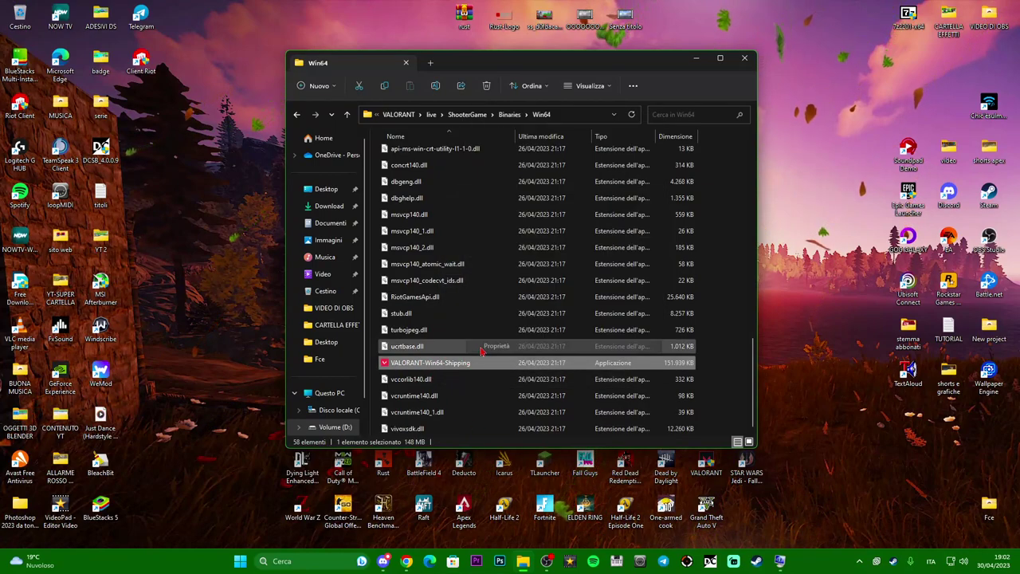
click(570, 278)
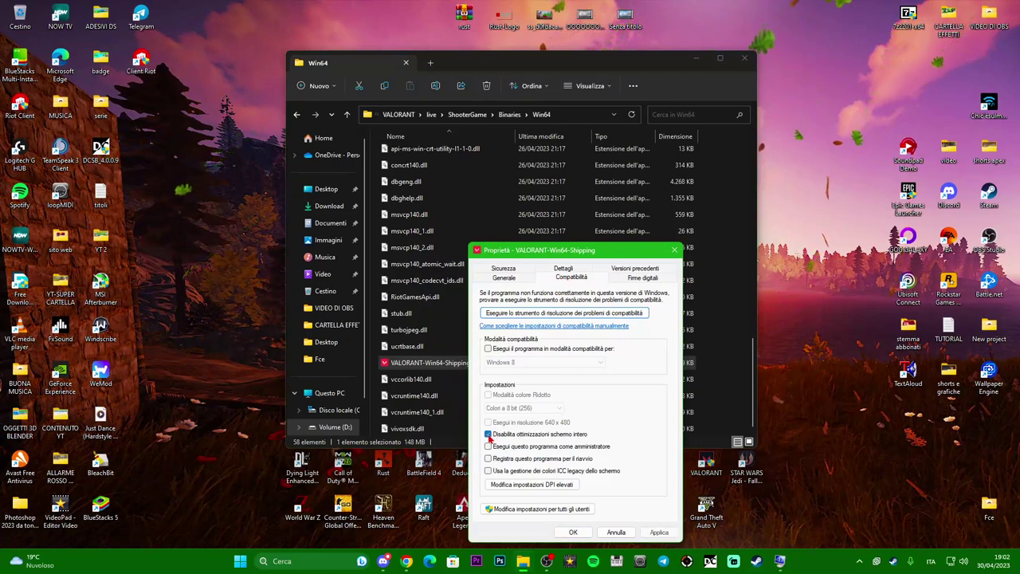
click(487, 447)
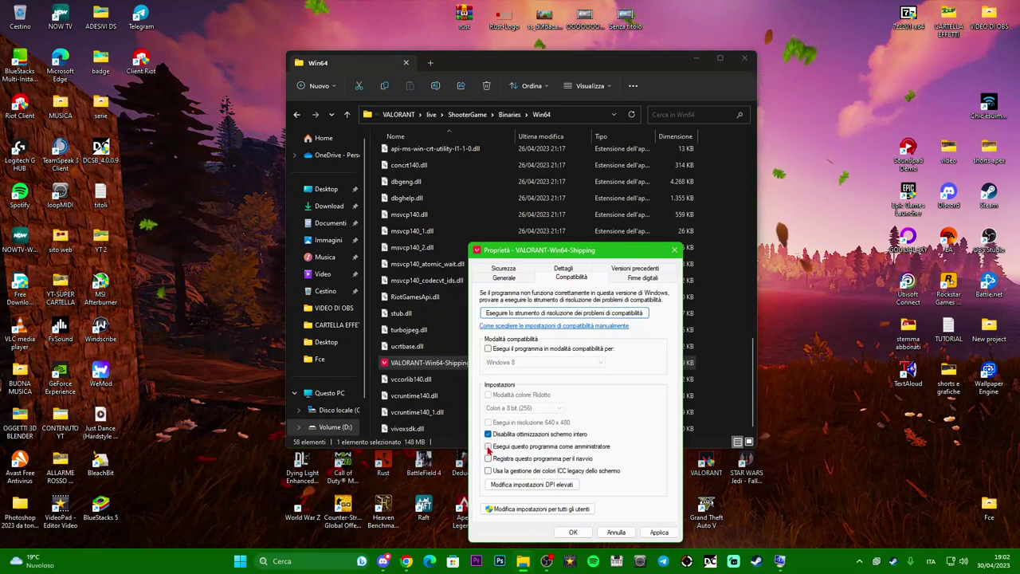
click(659, 532)
click(573, 532)
click(749, 59)
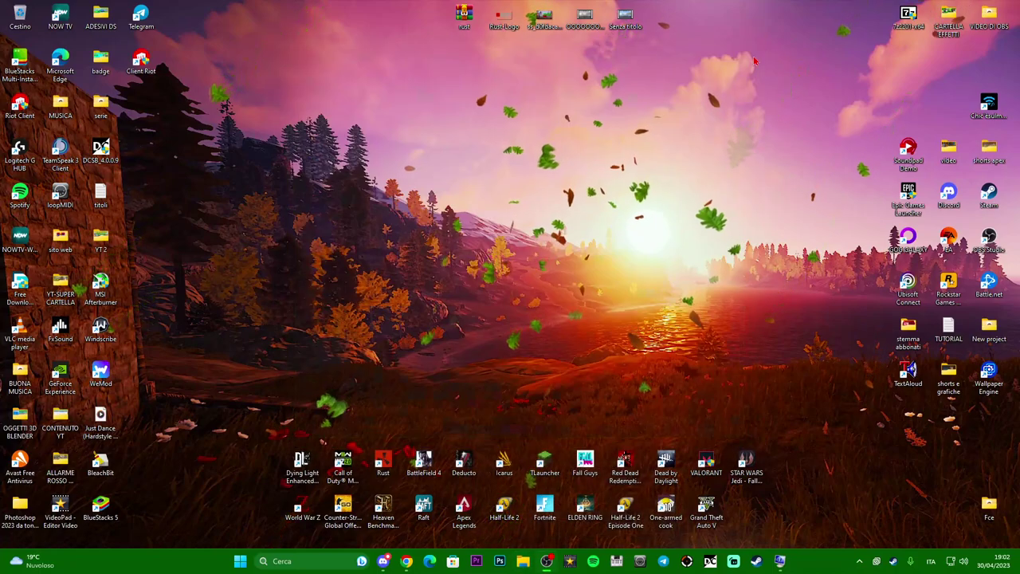
drag(696, 455, 549, 237)
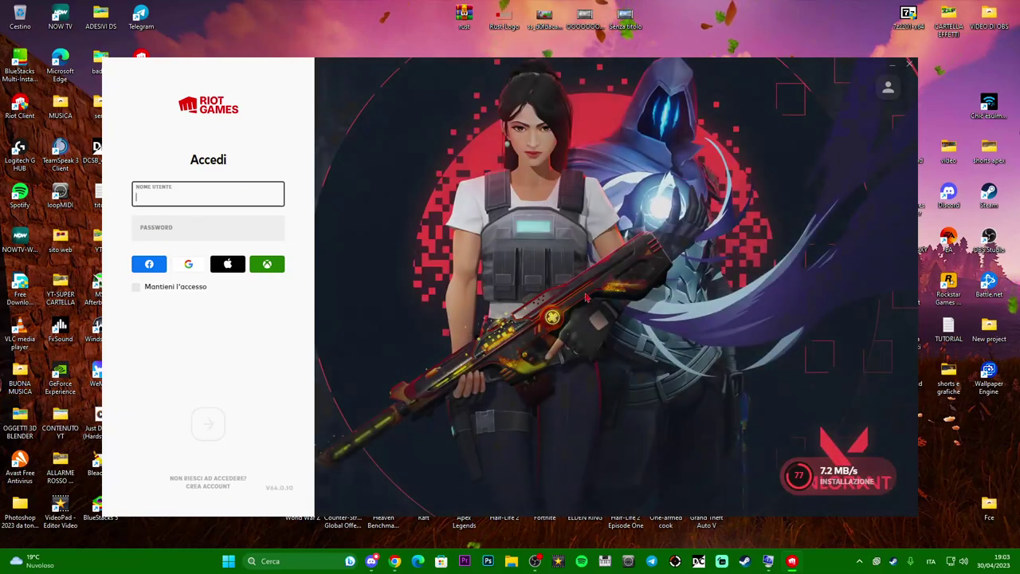
Search the installed apps for "valorant", show the game's Disinstalla option, dismiss it and close the settings.
click(291, 561)
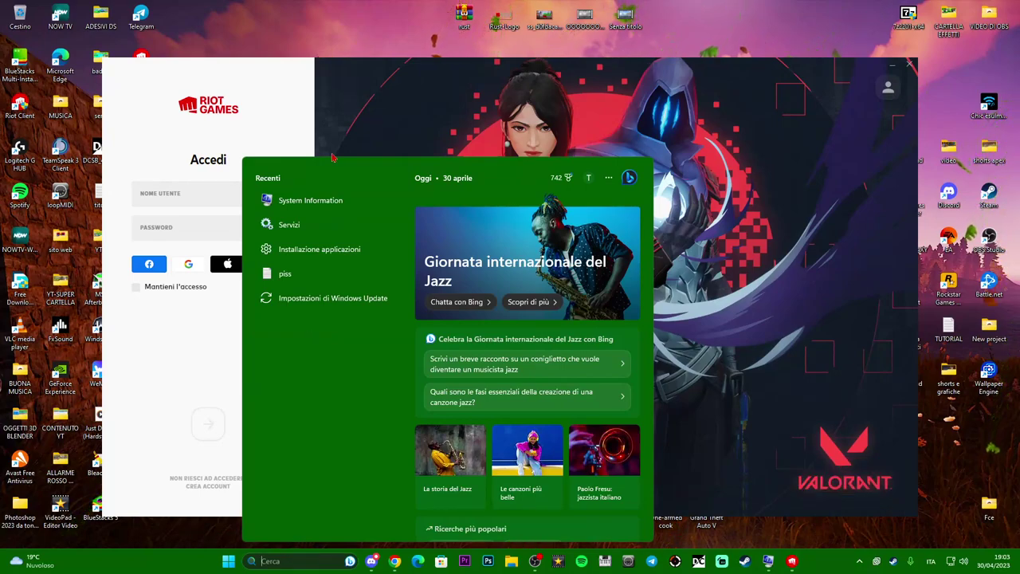
text(appl)
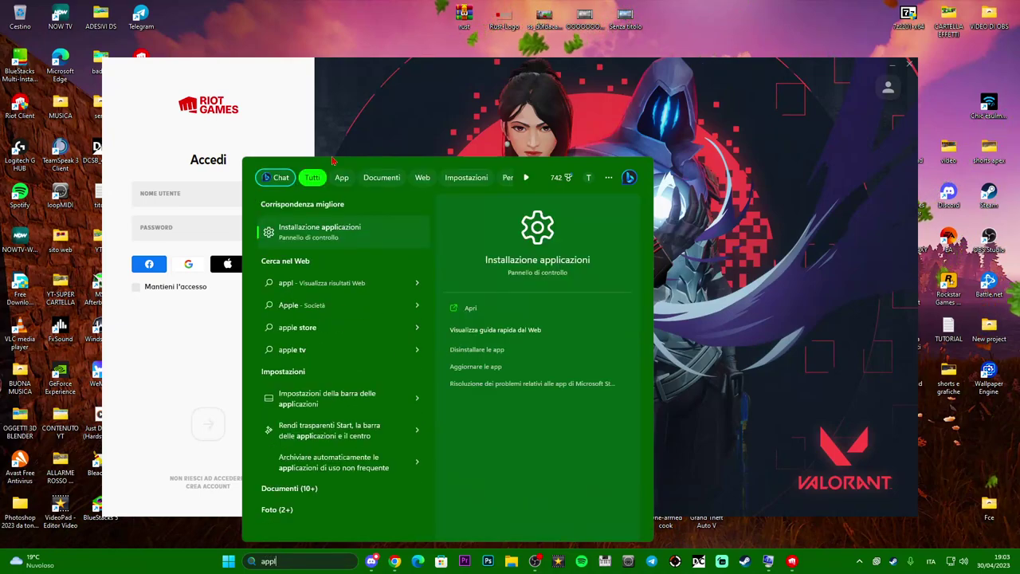
click(283, 231)
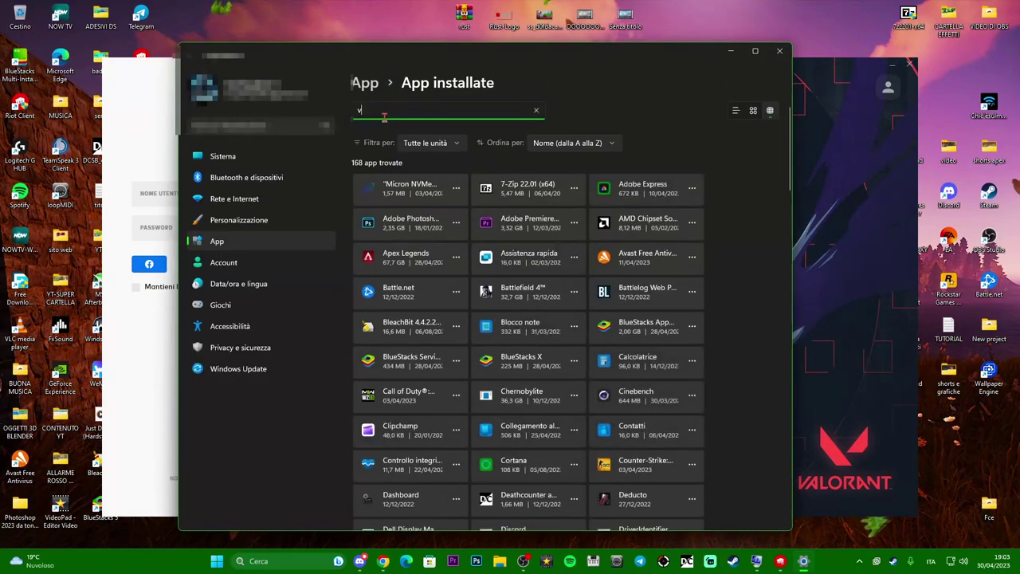
text(valorant)
click(457, 190)
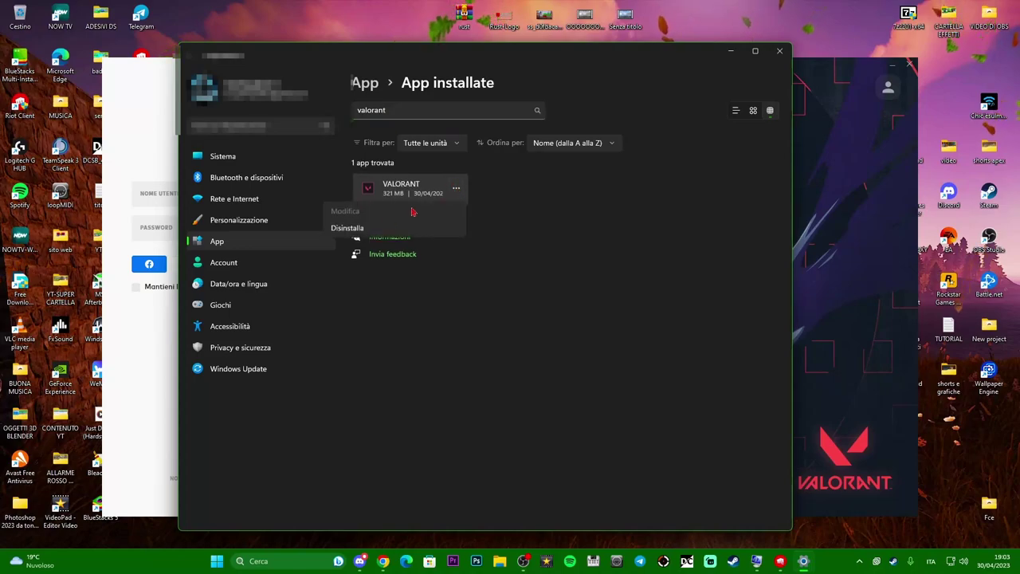
click(460, 307)
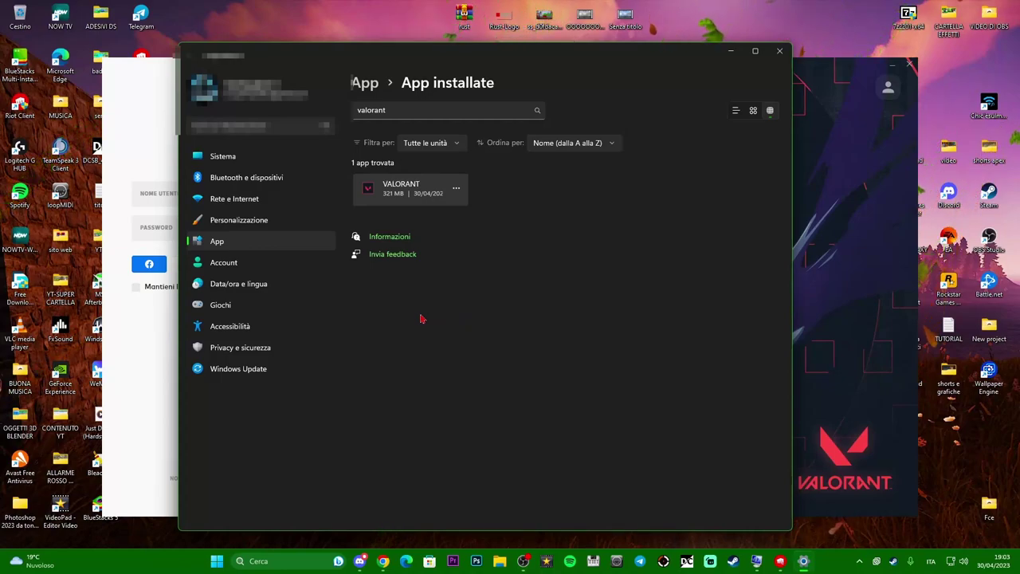
click(781, 51)
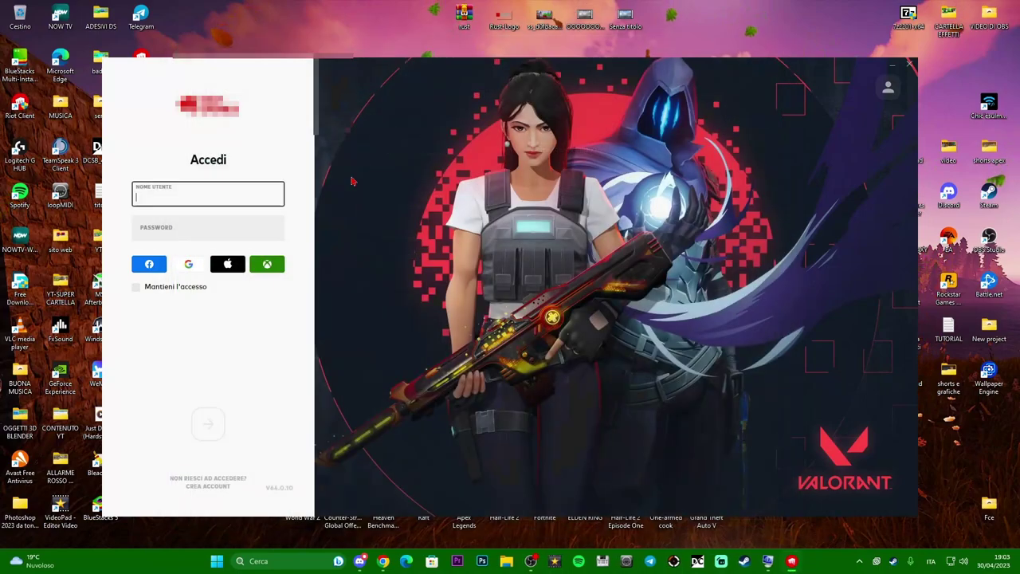